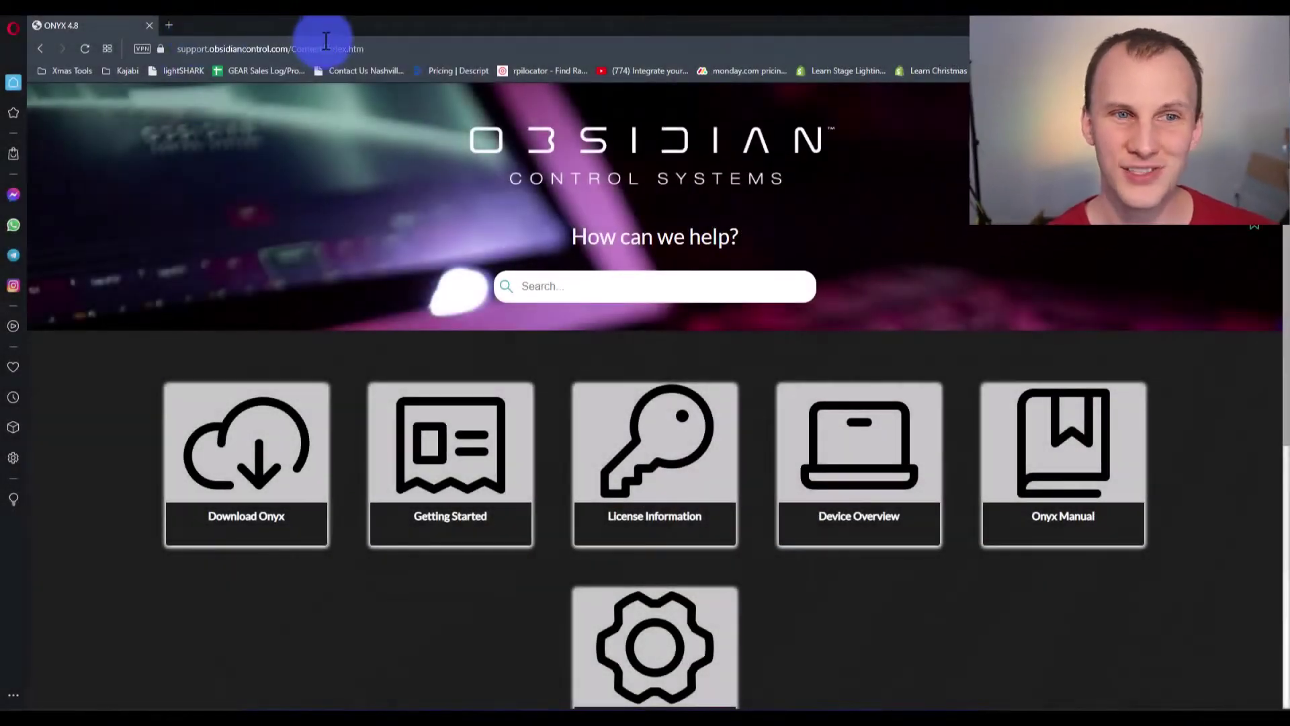
# Go from the Obsidian Control support site to the ONYX 4.8 Downloads page.
pyautogui.moveTo(290, 48); pyautogui.dragTo(115, 48)
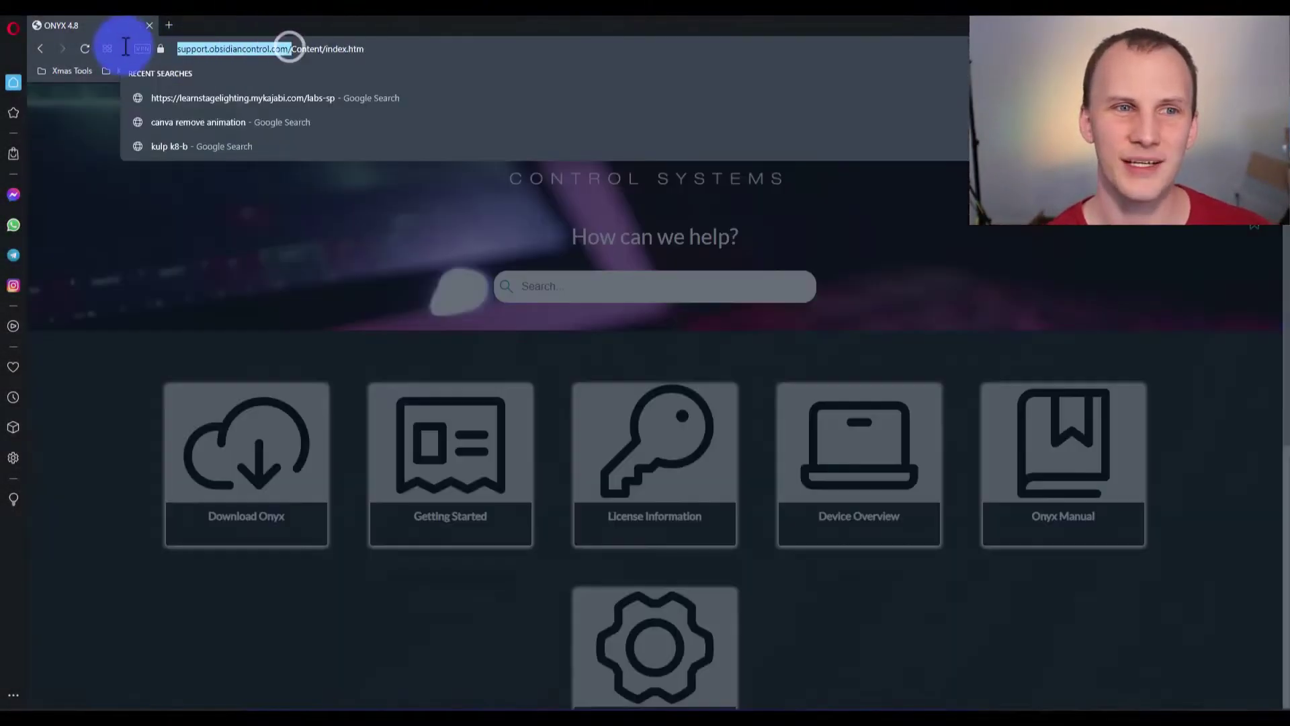
pyautogui.click(97, 174)
pyautogui.click(265, 420)
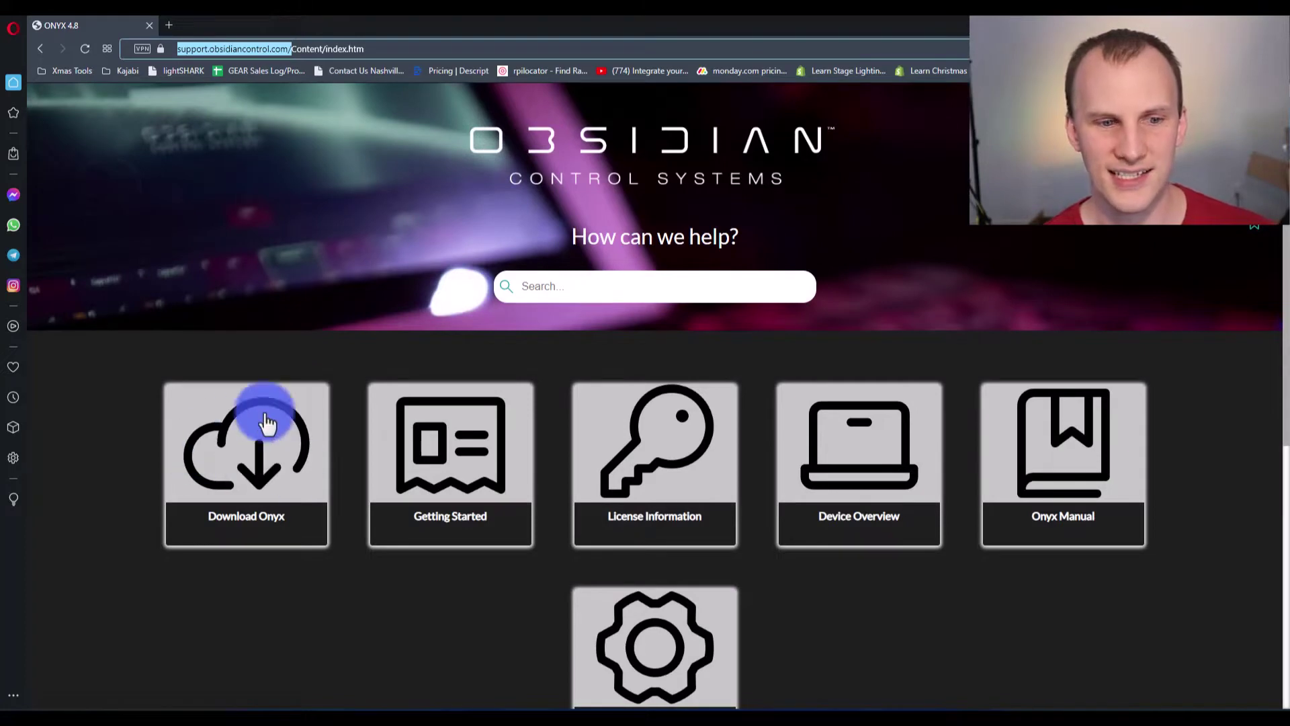
pyautogui.click(264, 490)
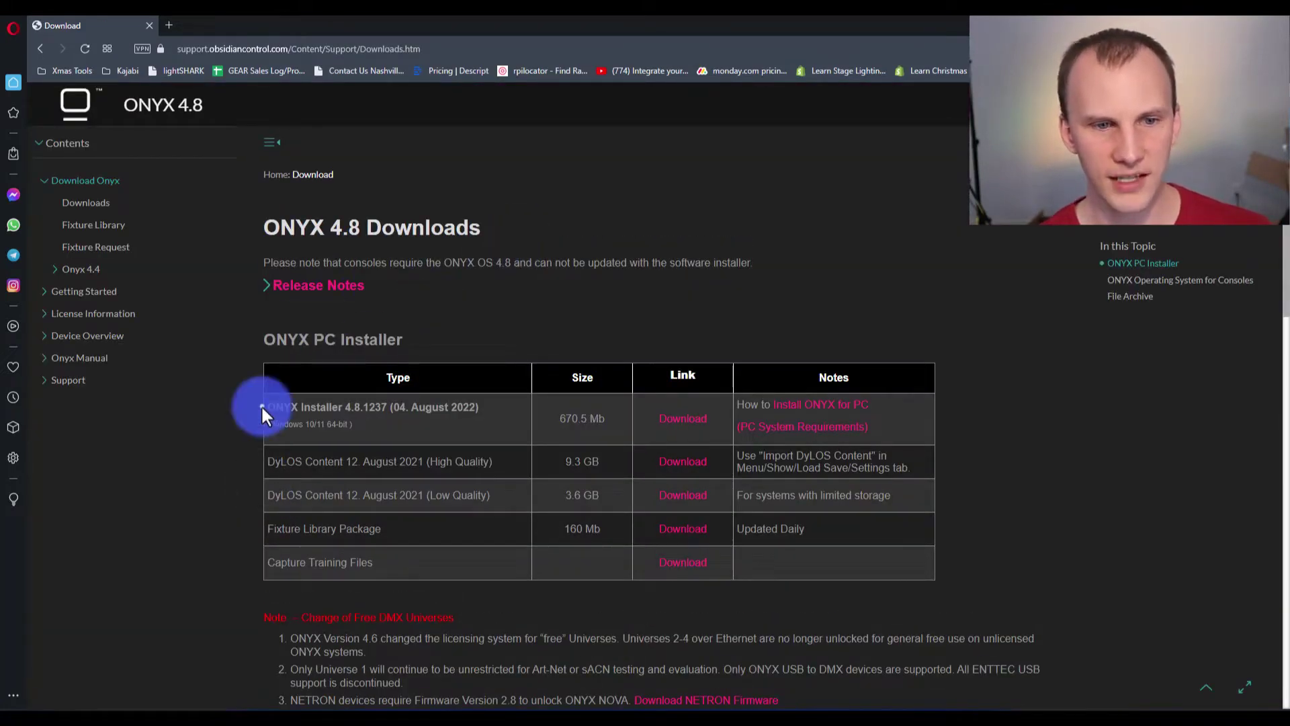
# Review the 670.5 Mb ONYX 4.8 PC installer row across all columns.
pyautogui.moveTo(262, 406); pyautogui.dragTo(502, 417)
pyautogui.click(471, 417)
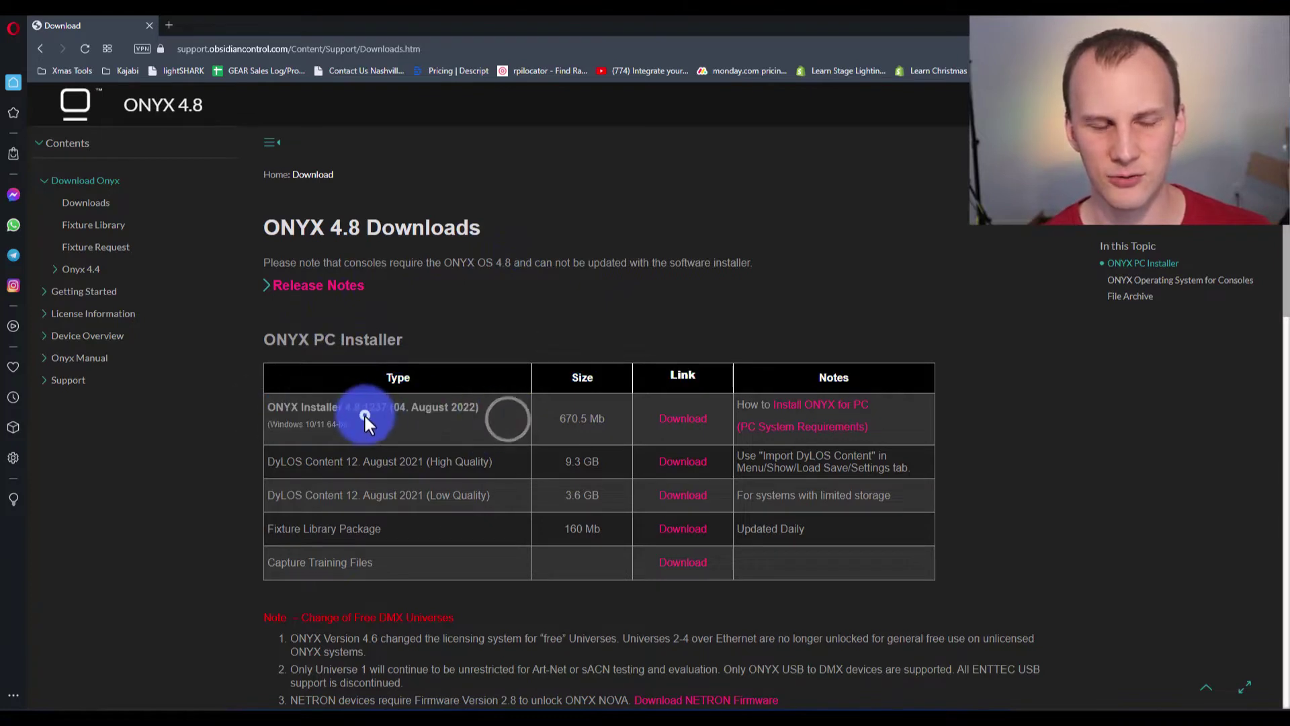
pyautogui.moveTo(364, 413); pyautogui.dragTo(845, 401)
pyautogui.click(898, 427)
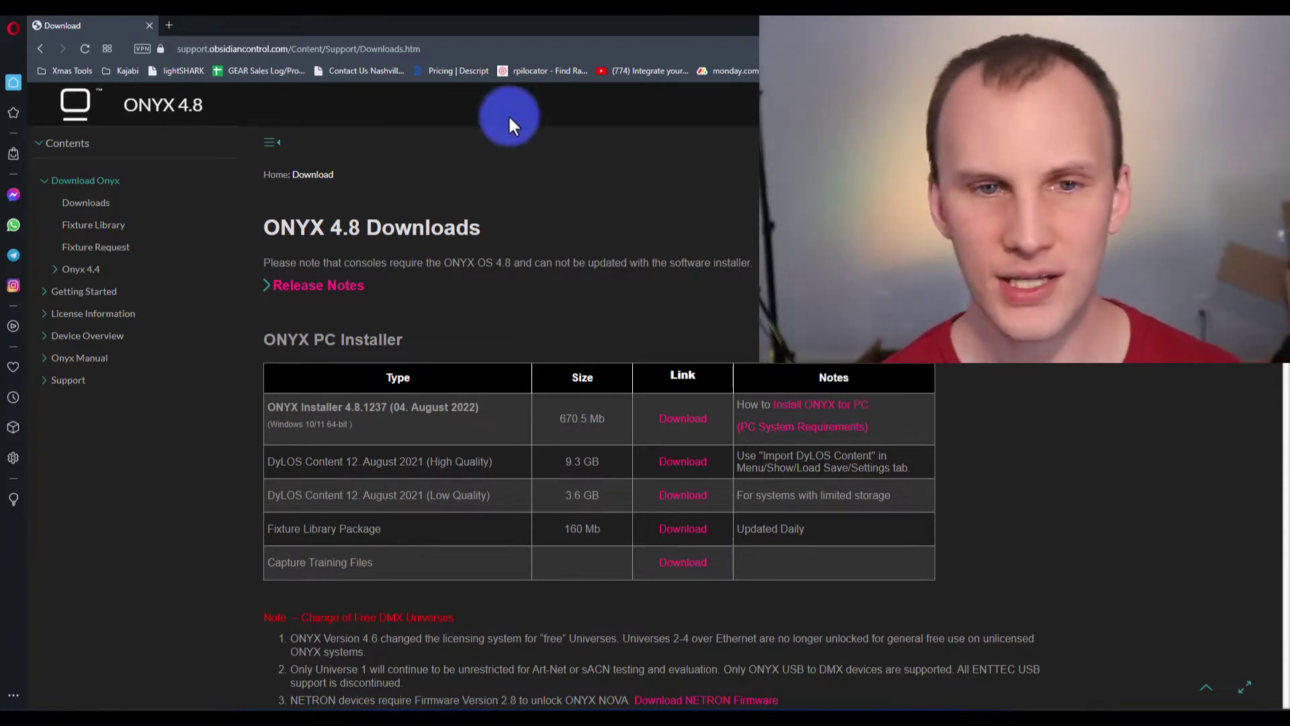
pyautogui.click(150, 26)
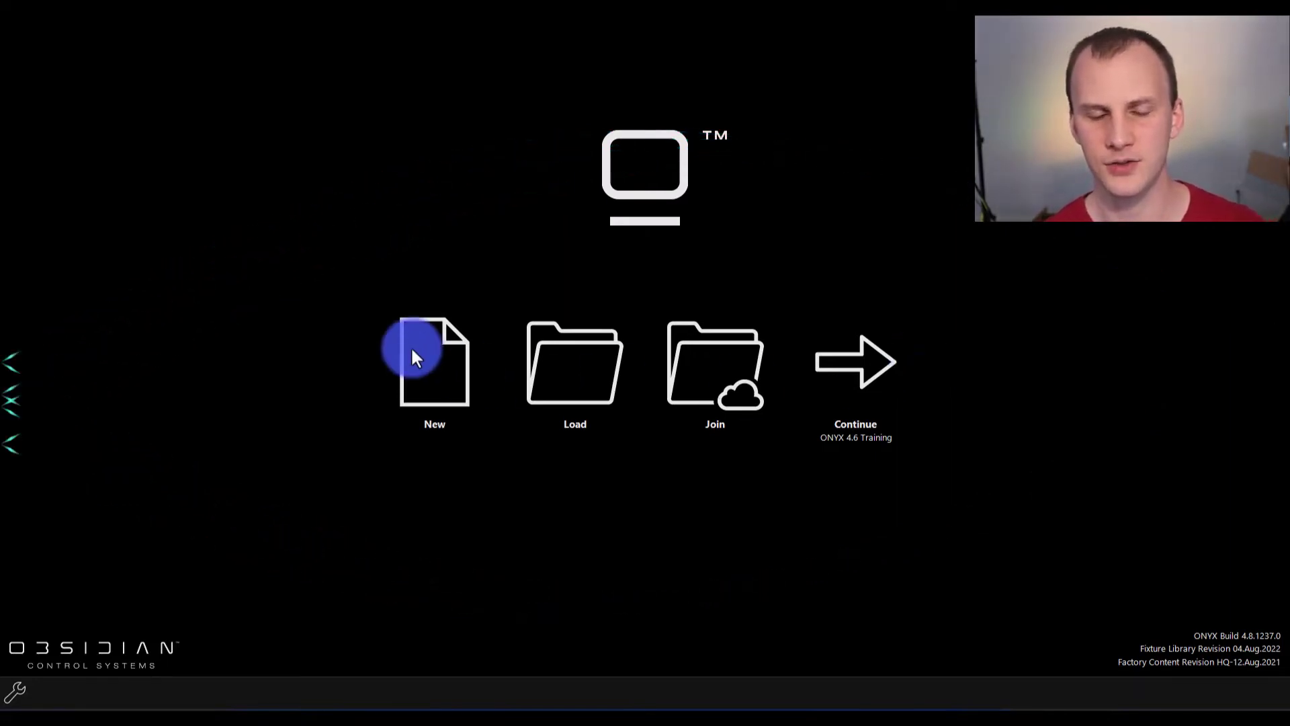
# Load ONYX 4.6 Training.OnyxShow from the Samples folder.
pyautogui.click(577, 374)
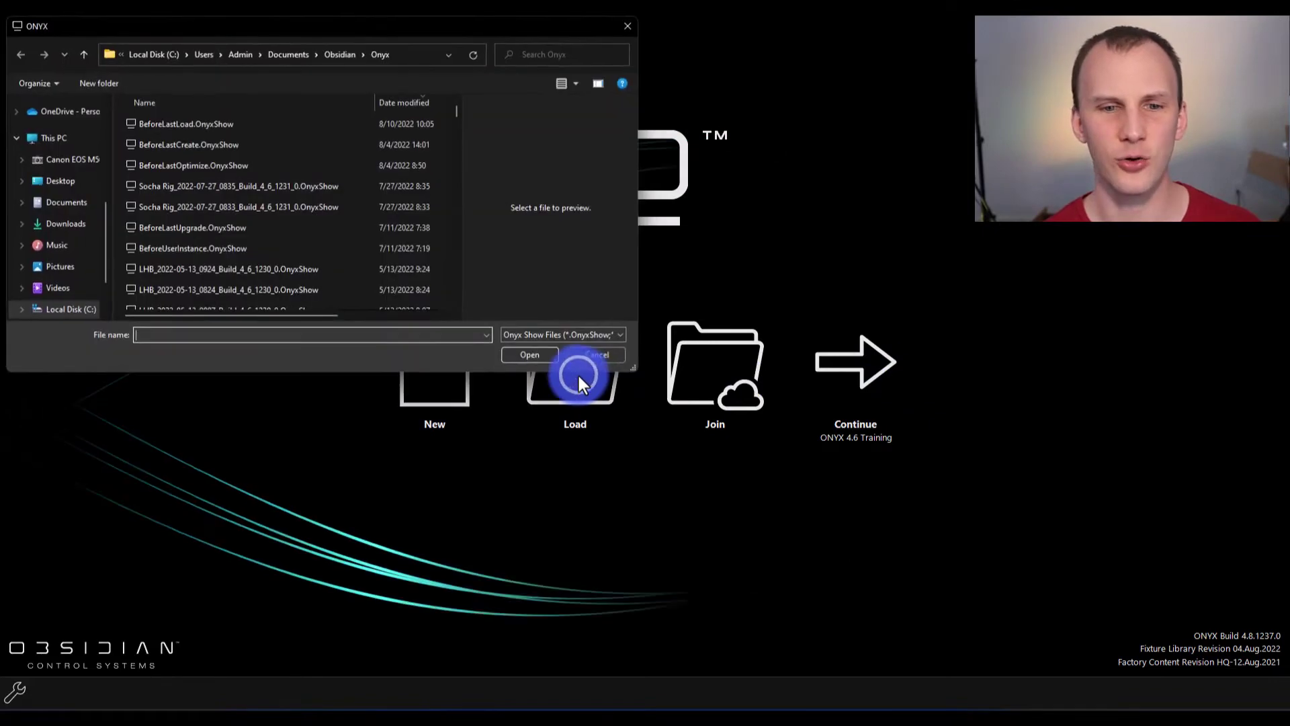
pyautogui.scroll(-3, 236, 205)
pyautogui.scroll(-10, 236, 202)
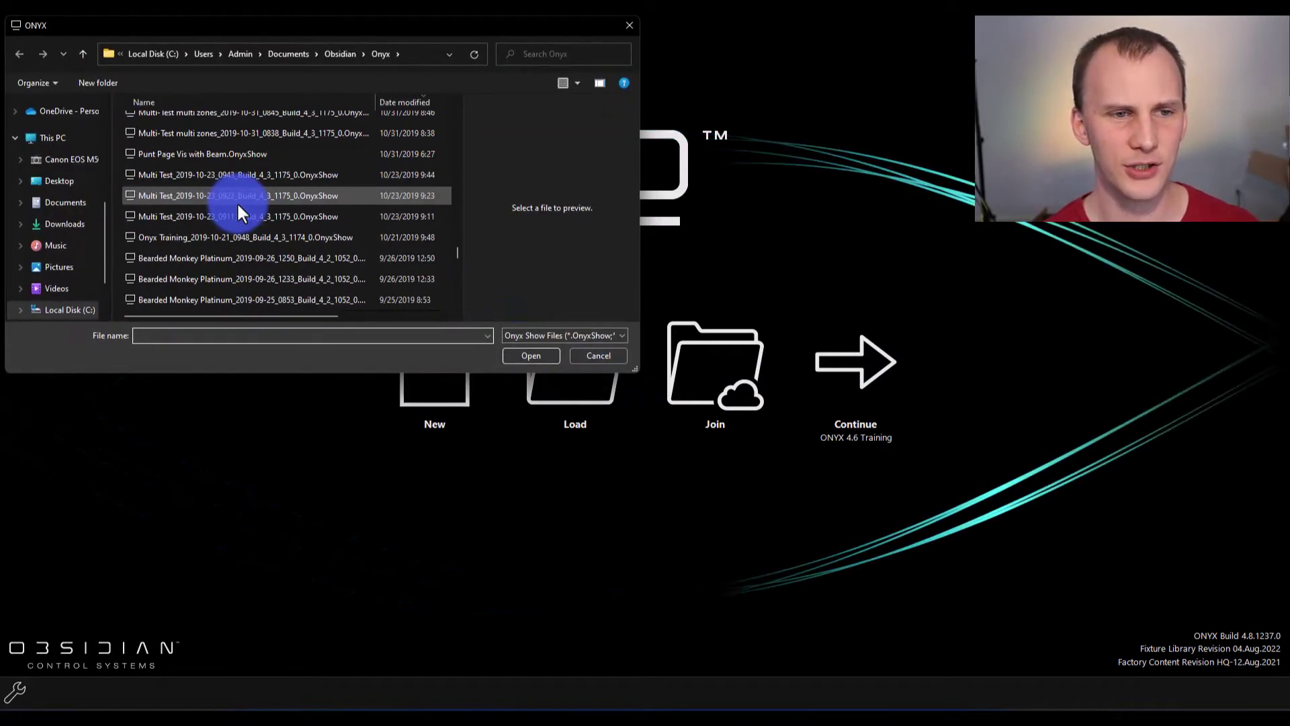
pyautogui.doubleClick(167, 294)
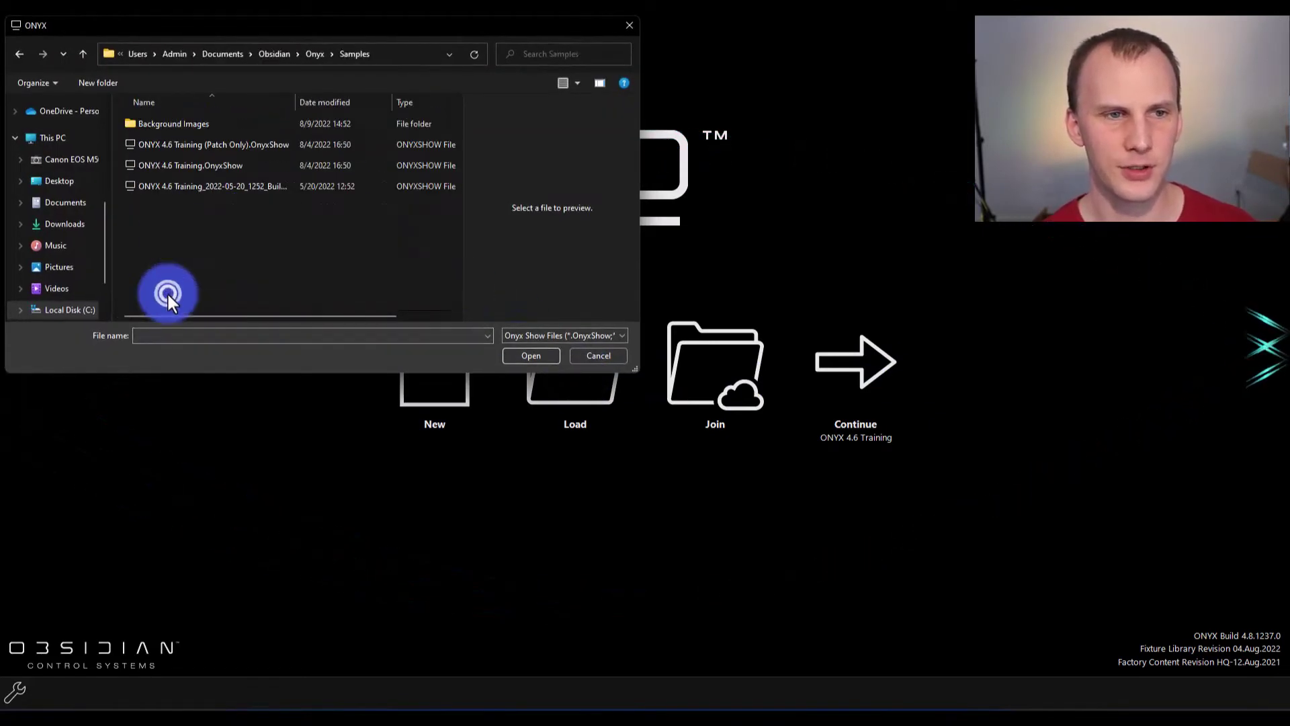
pyautogui.click(185, 164)
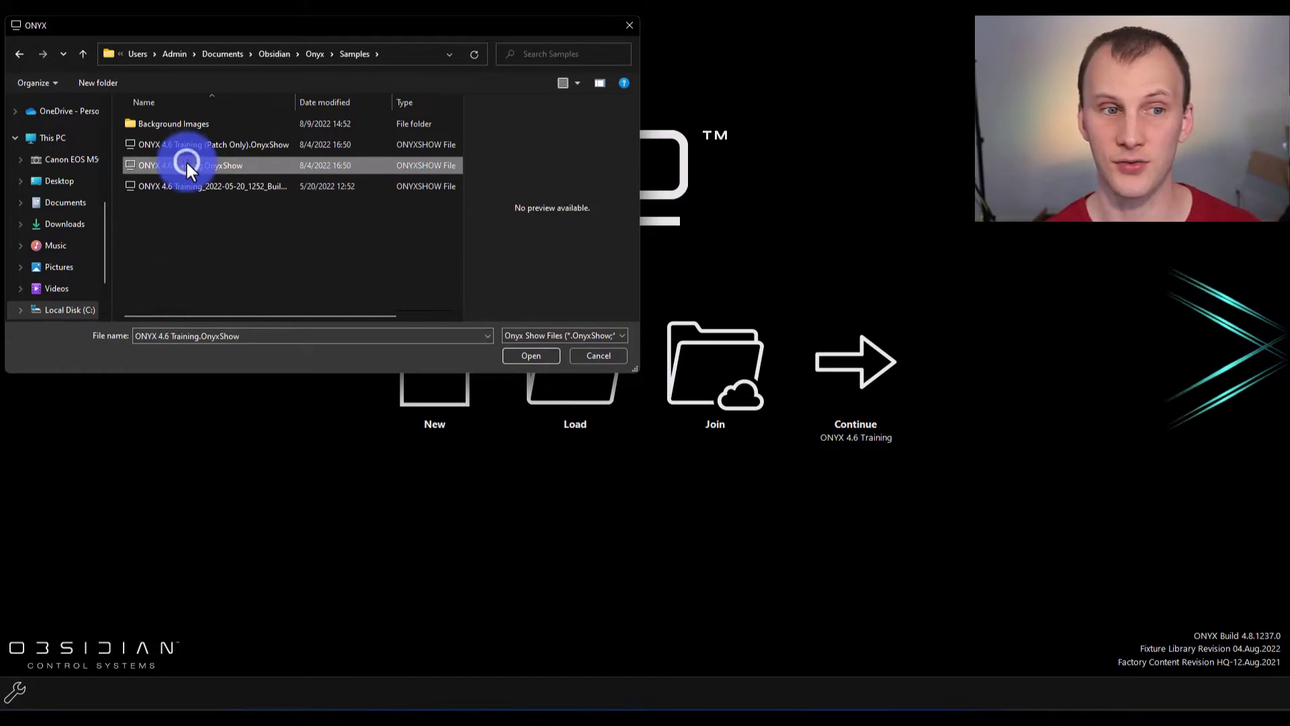
pyautogui.doubleClick(246, 170)
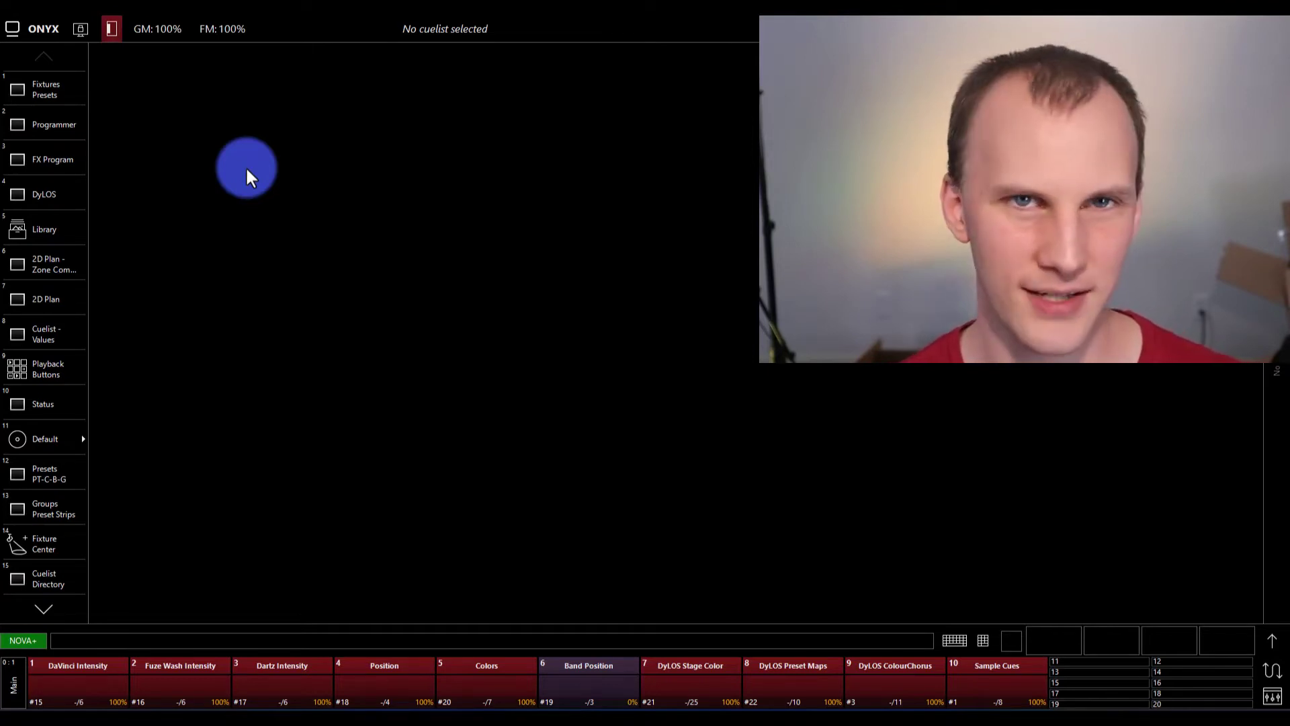
# Save the show without content, keeping the default ONYX 4.6 Training_2022-08-10_1046_Build_4_8_1237_0 name.
pyautogui.click(35, 29)
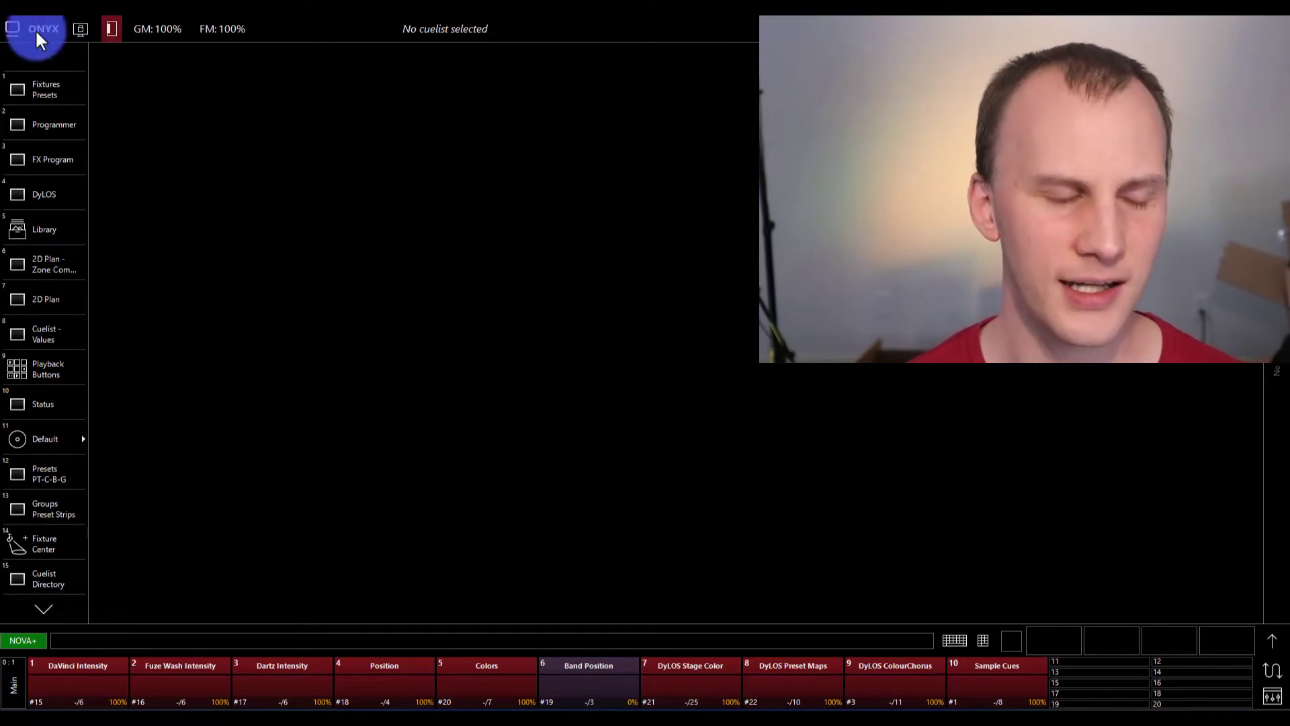
pyautogui.click(228, 179)
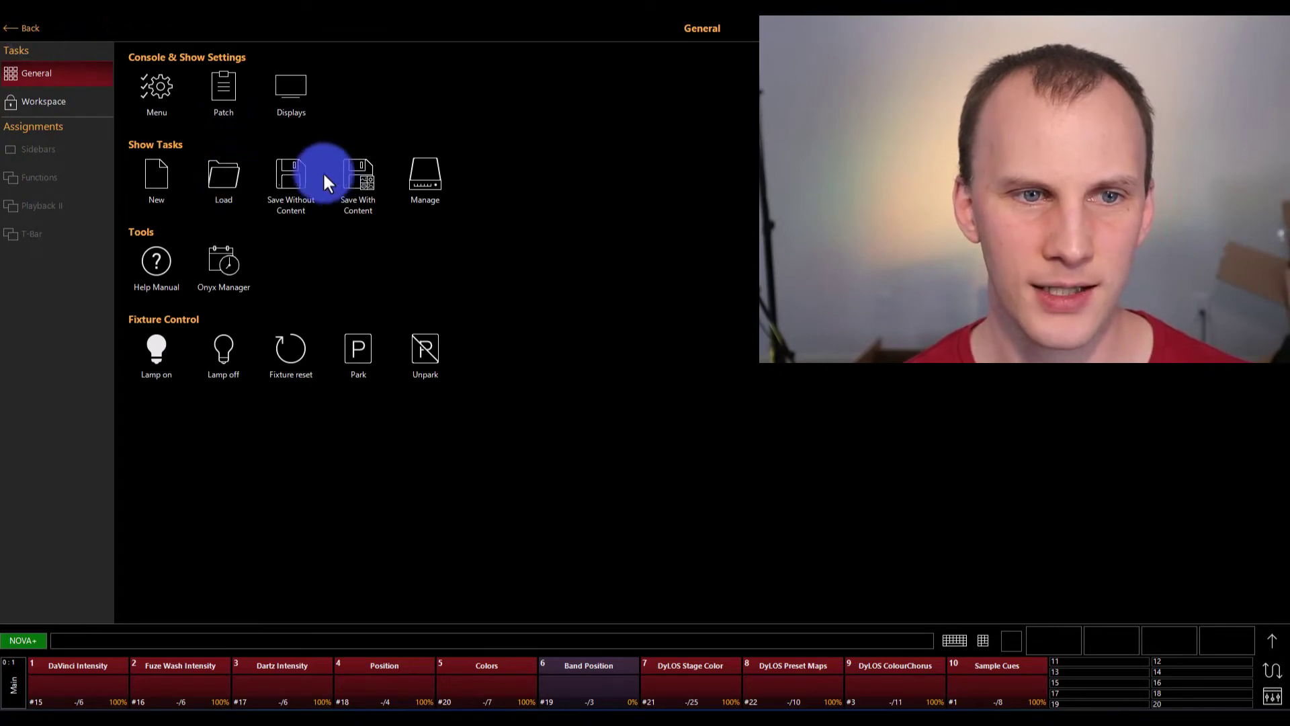
pyautogui.click(293, 169)
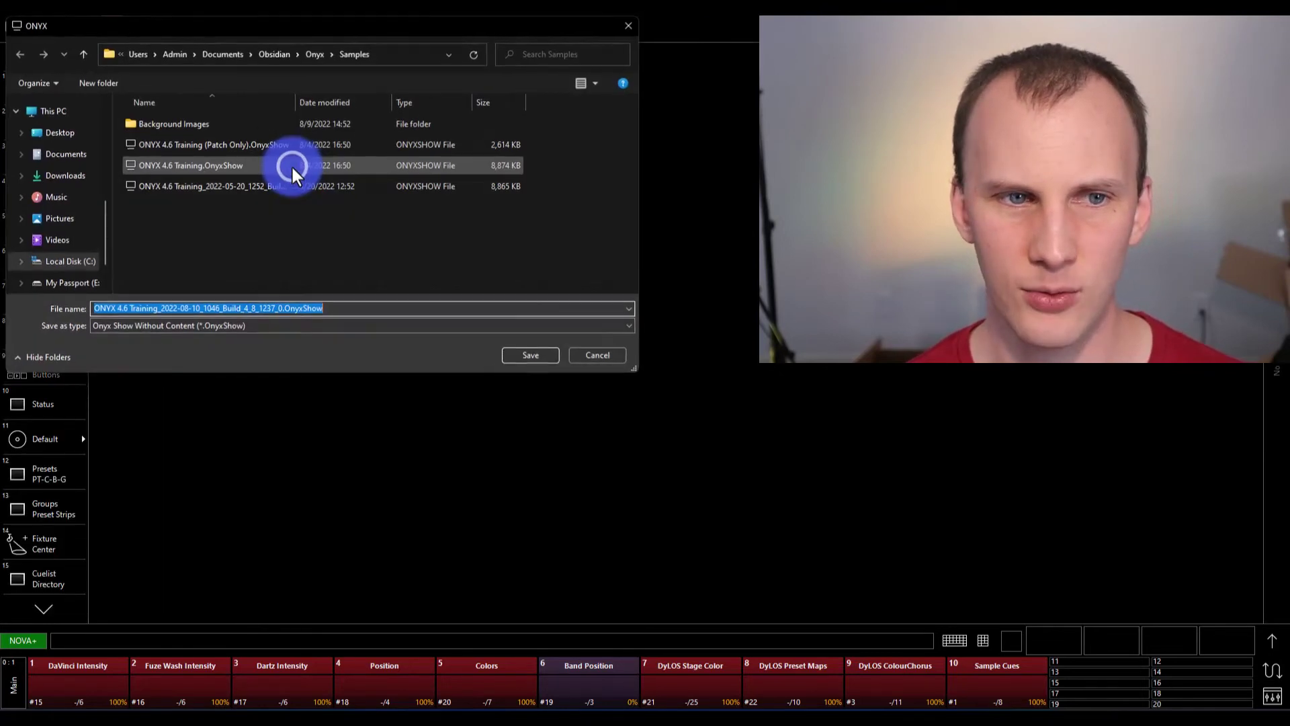
pyautogui.click(509, 357)
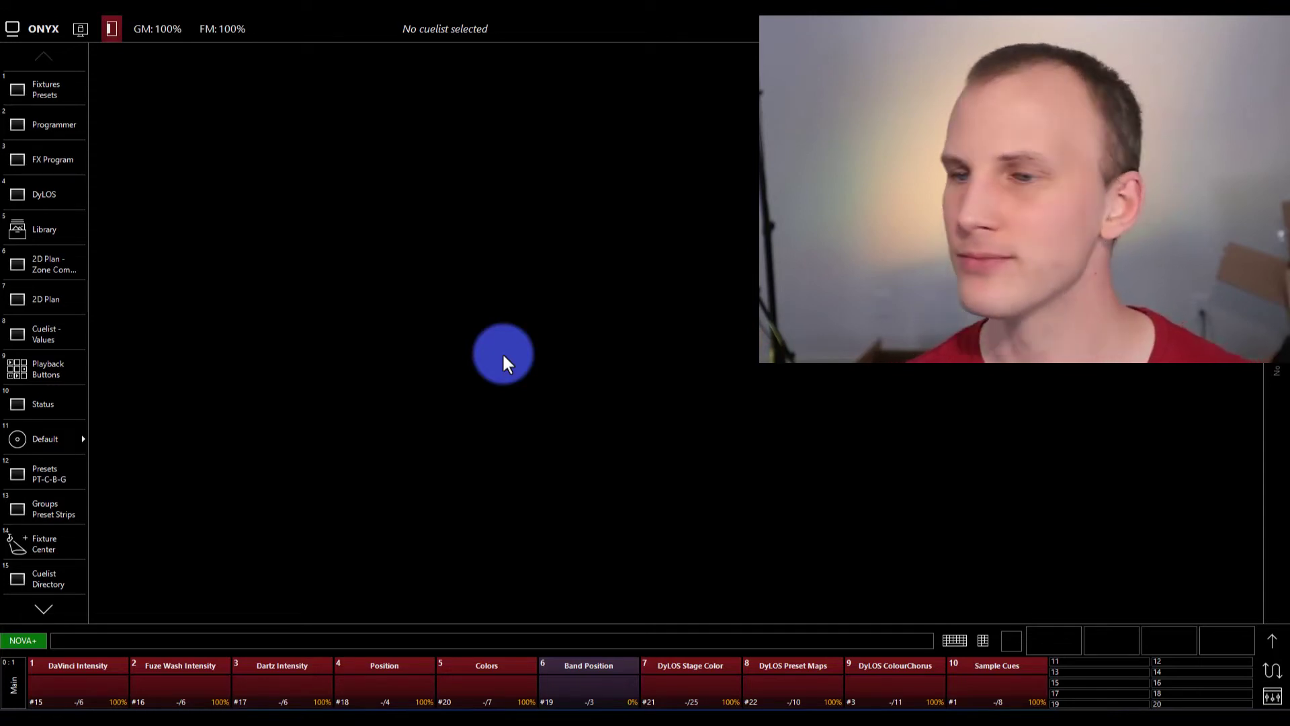
# Select Artiste DaVinci fixture 104 in Fixtures Presets, then switch to the DyLOS zones view.
pyautogui.click(15, 87)
pyautogui.click(374, 146)
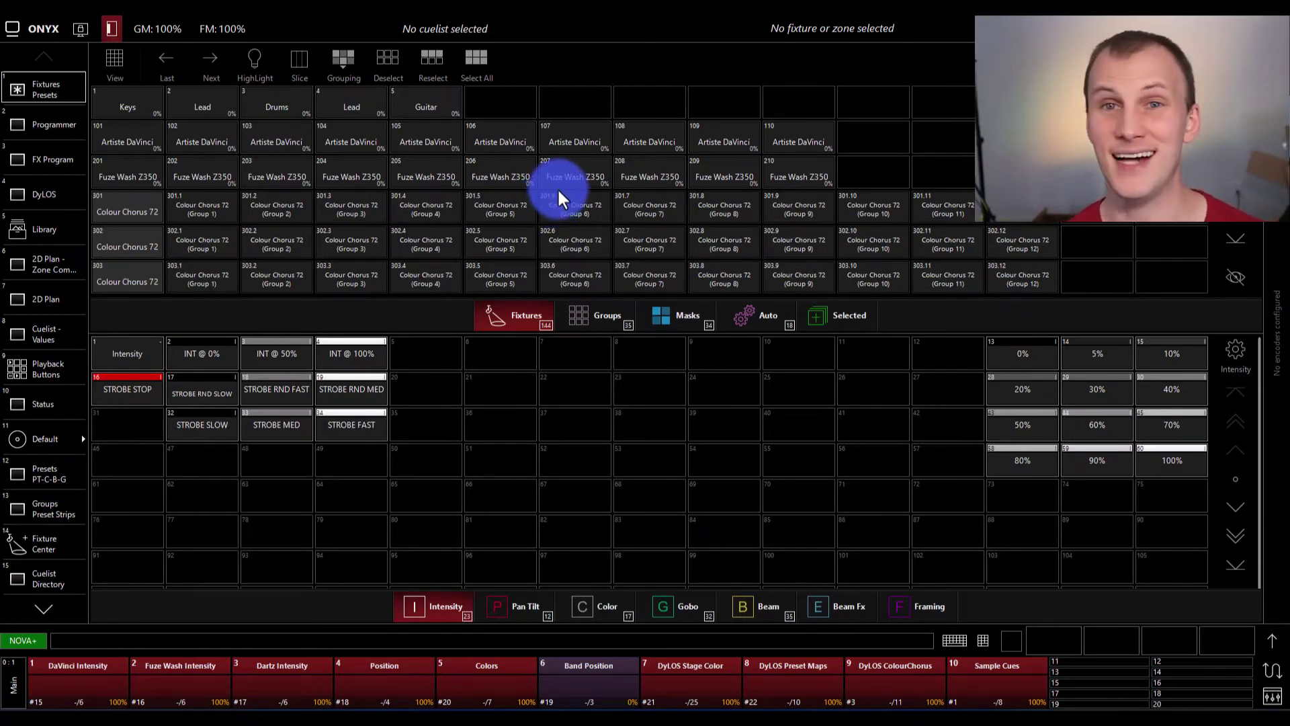
pyautogui.click(60, 193)
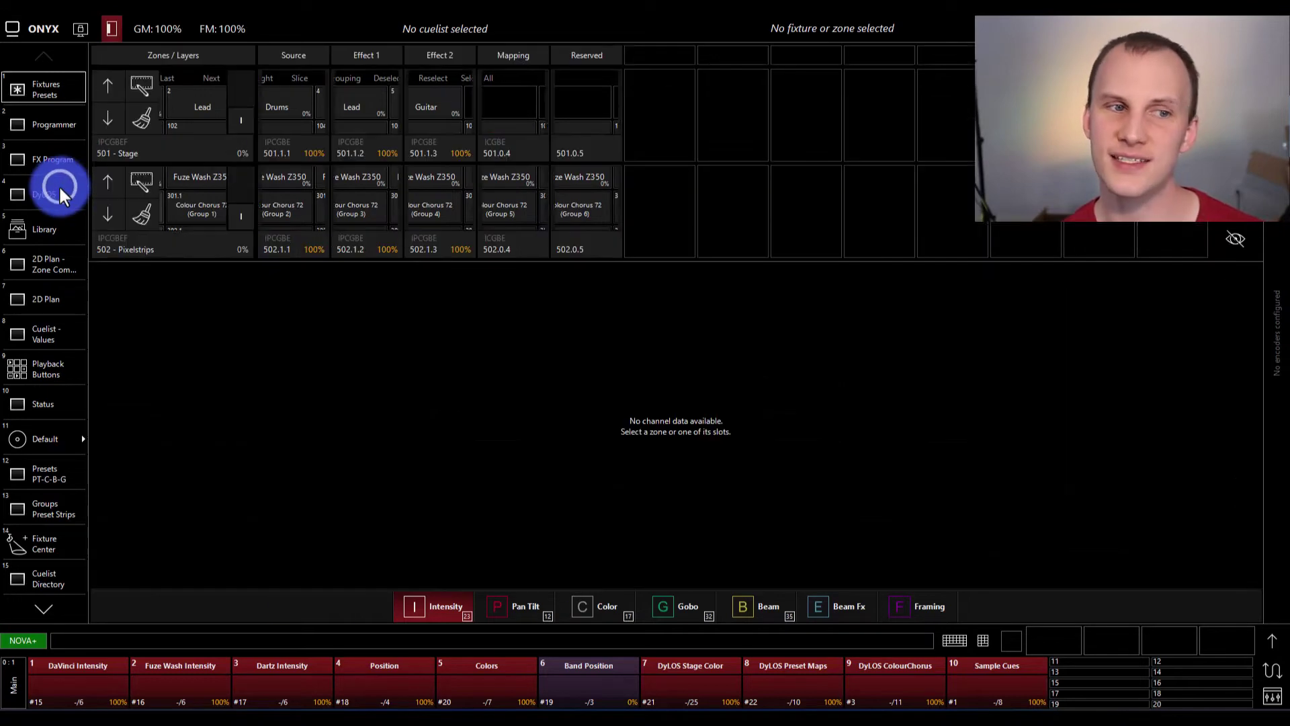
# Play the stars clip from the Color media folder on zone 501 Stage.
pyautogui.click(149, 84)
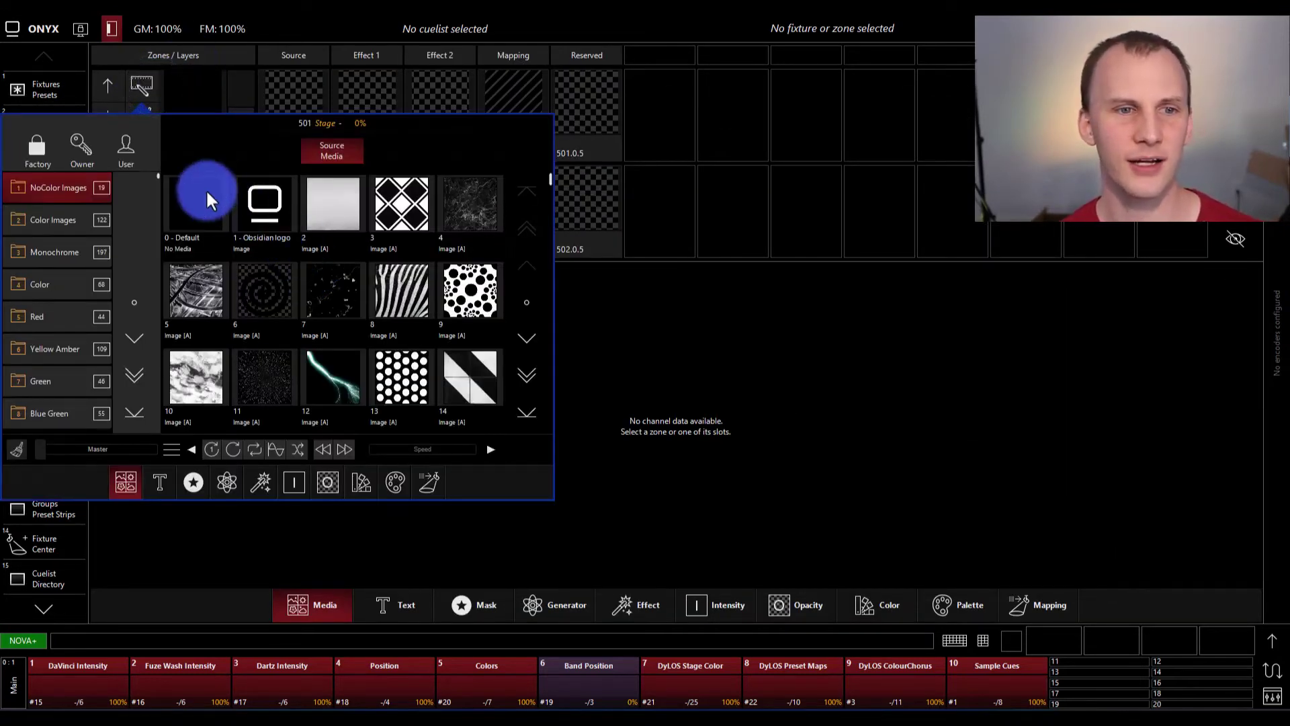
pyautogui.click(80, 249)
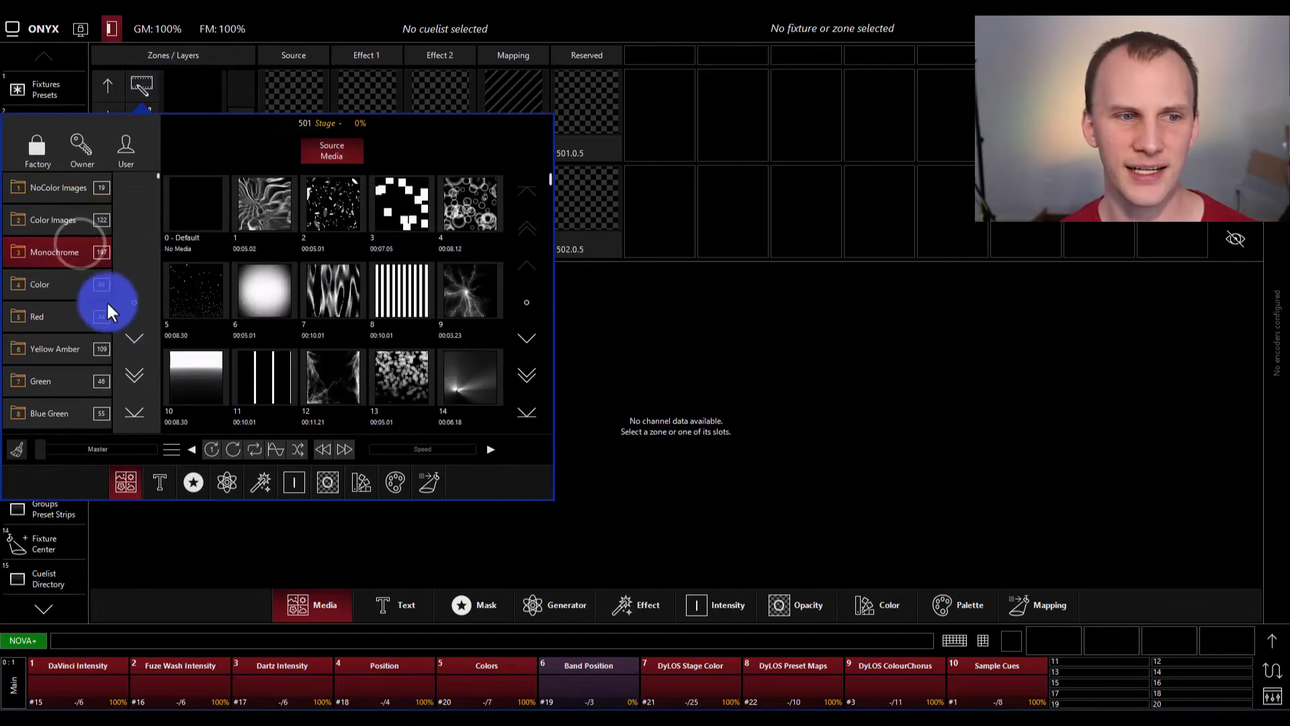
pyautogui.click(71, 283)
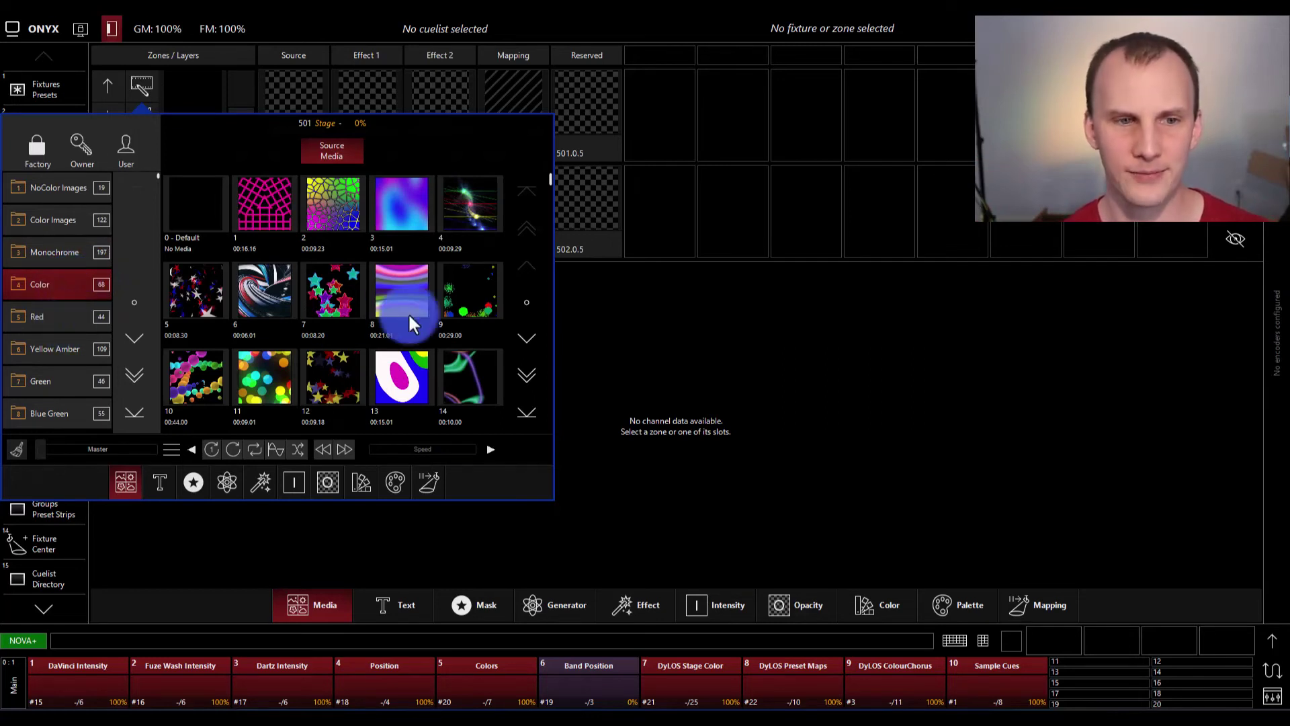
pyautogui.click(339, 298)
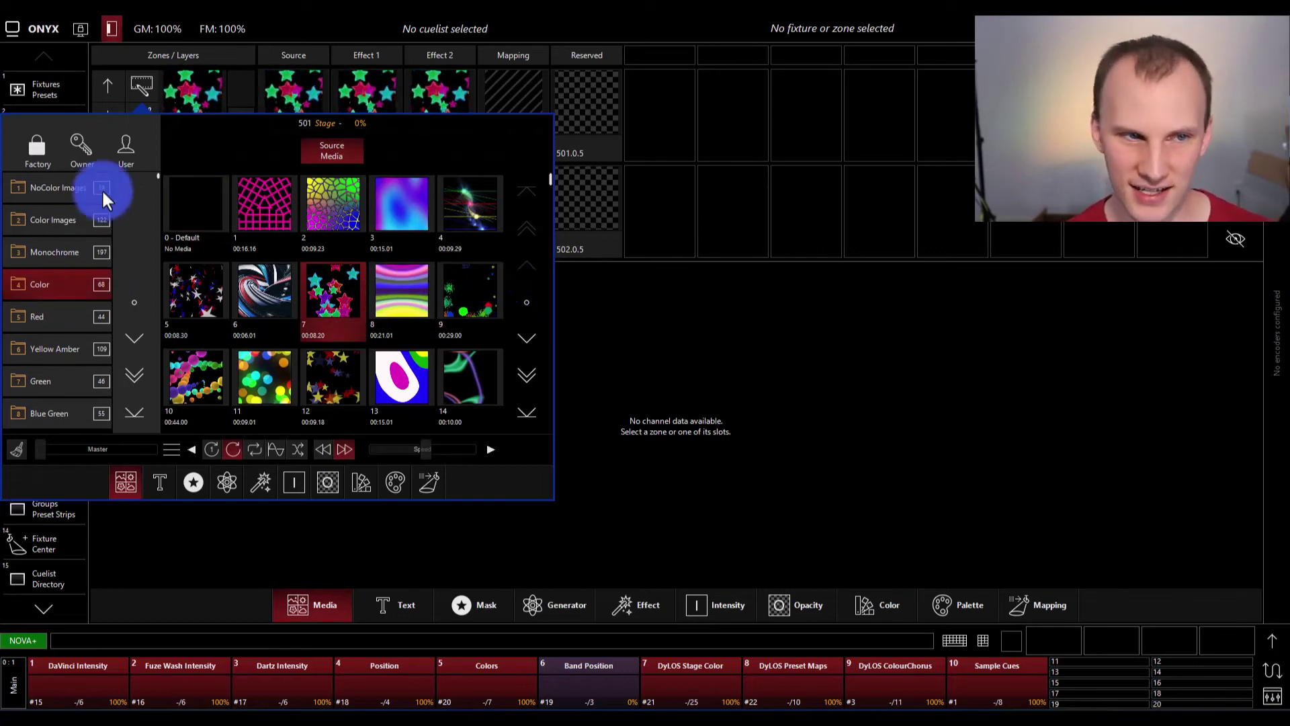
pyautogui.click(640, 315)
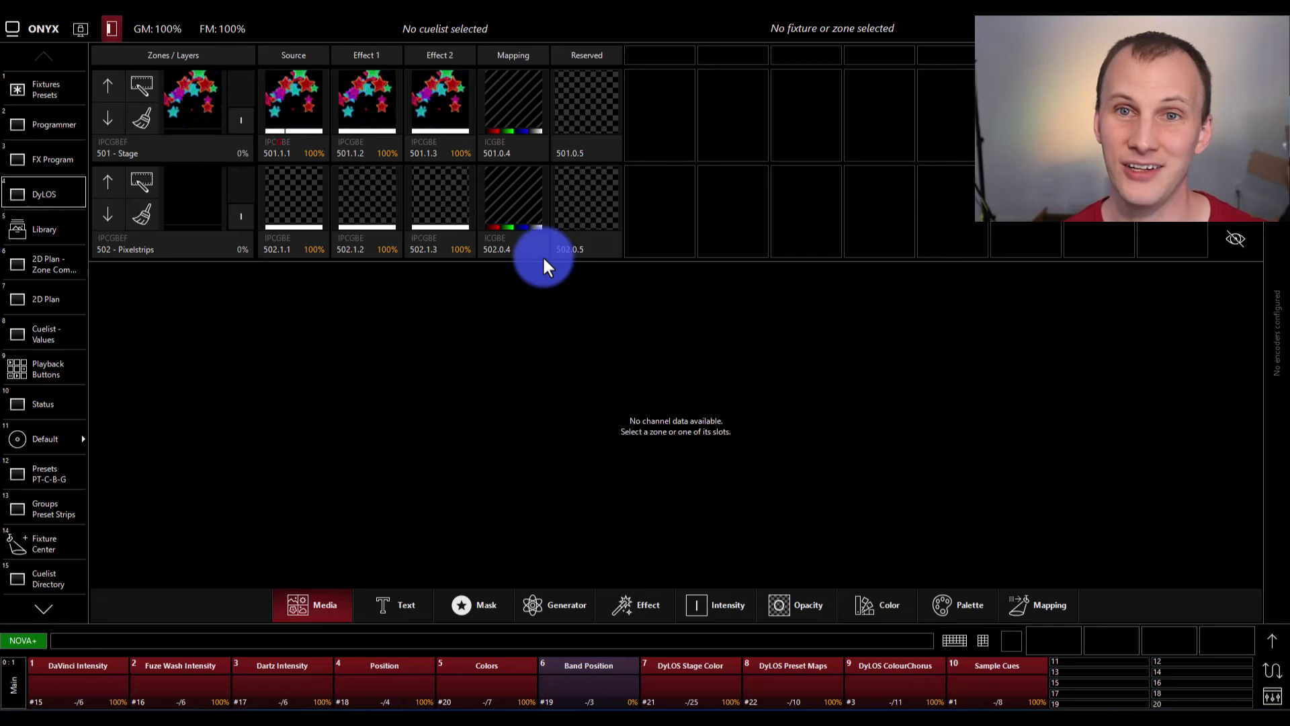
# Go to the console-wide Load/Save settings and start Import DyLOS Content.
pyautogui.click(44, 29)
pyautogui.click(159, 91)
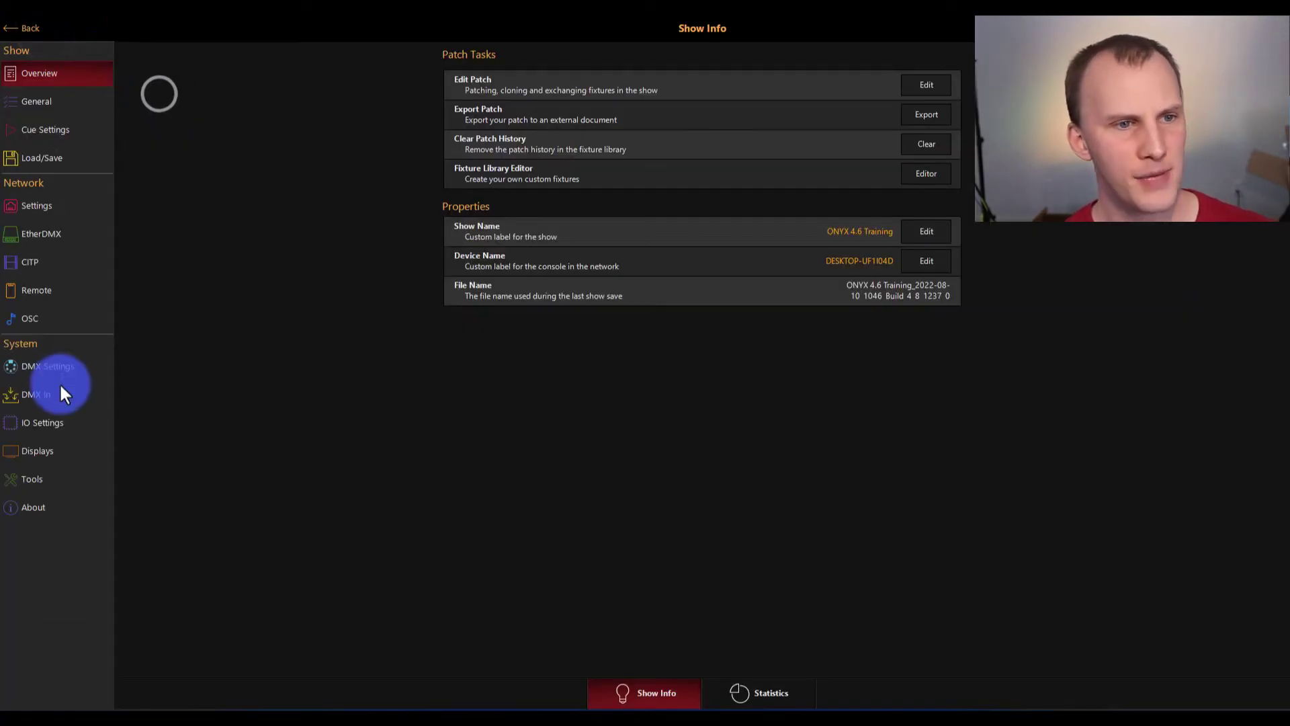
pyautogui.click(46, 158)
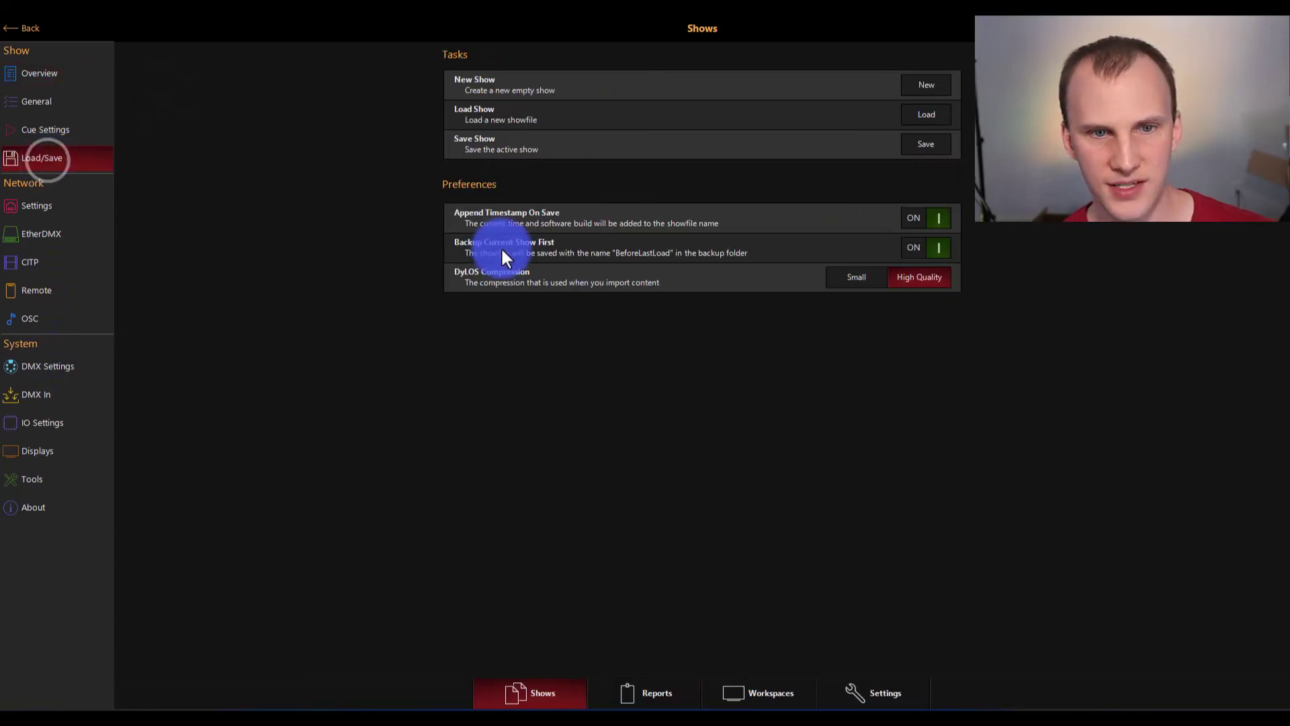
pyautogui.click(846, 692)
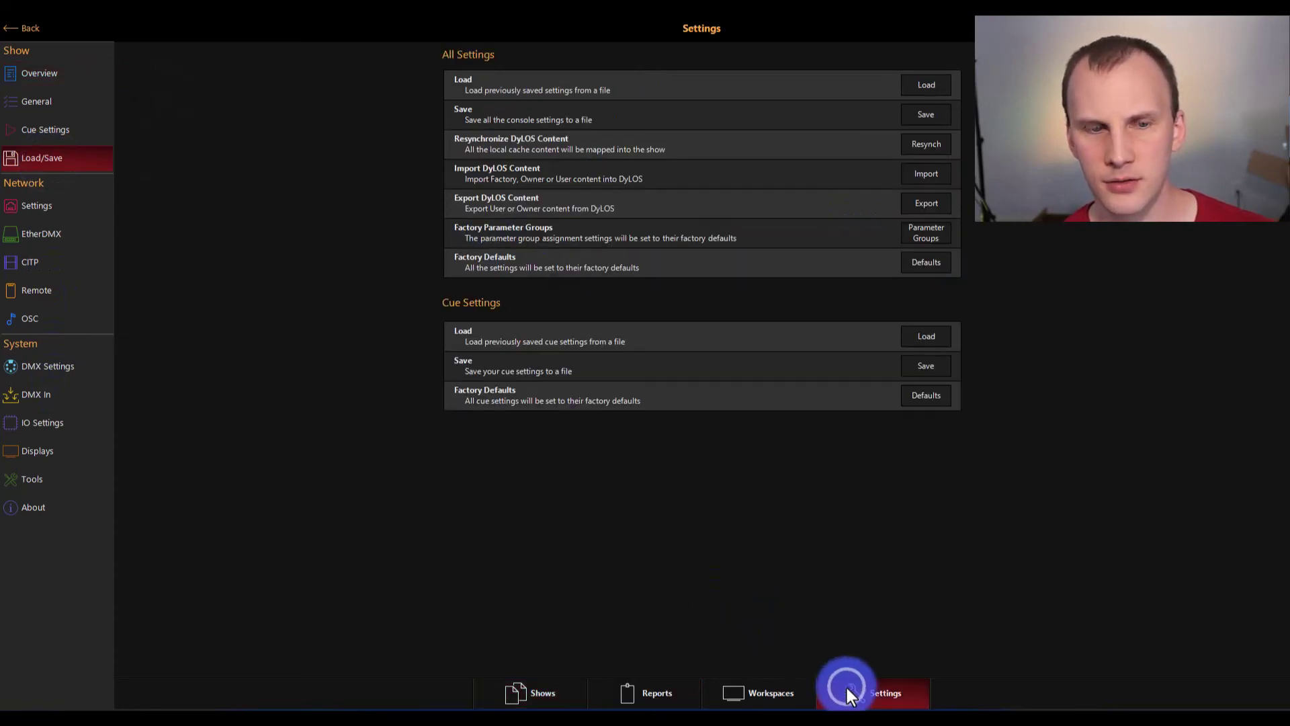
pyautogui.click(913, 180)
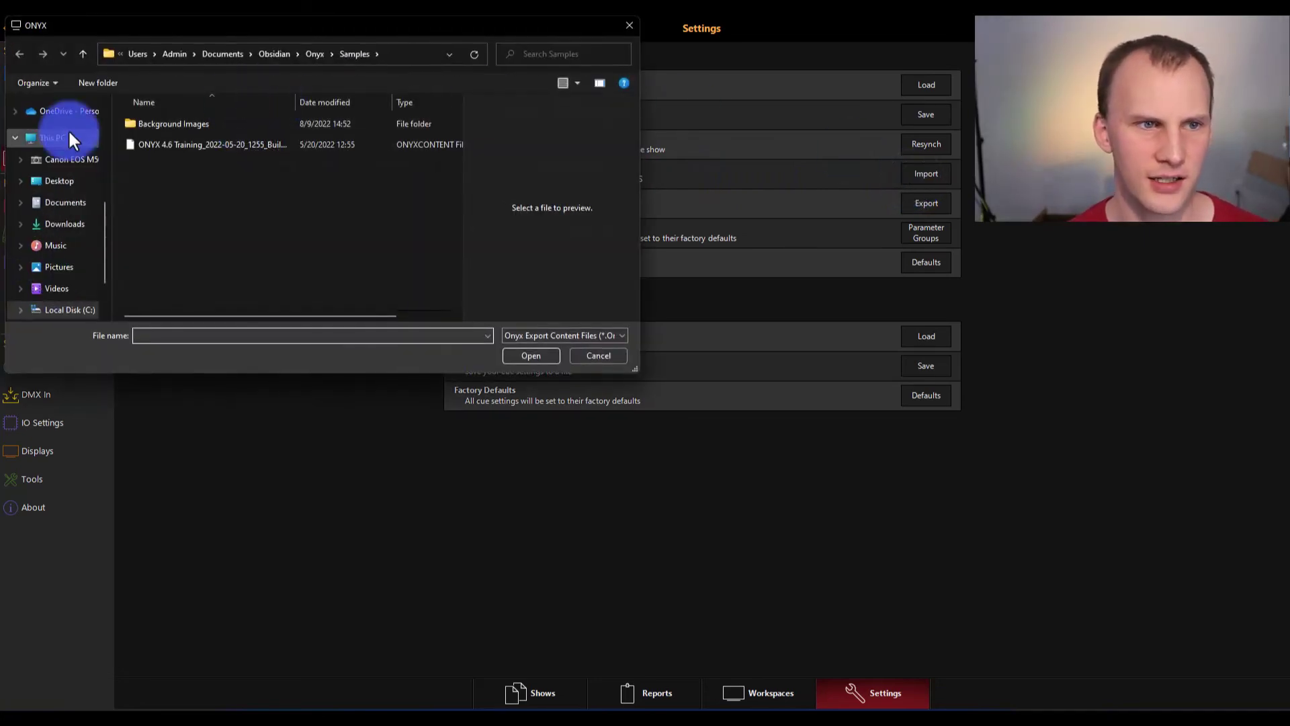
# Import Factory_HQ_12_Aug_2021.OnyxContent from the Dropbox ONYX Installers folder.
pyautogui.scroll(3, 86, 232)
pyautogui.click(65, 178)
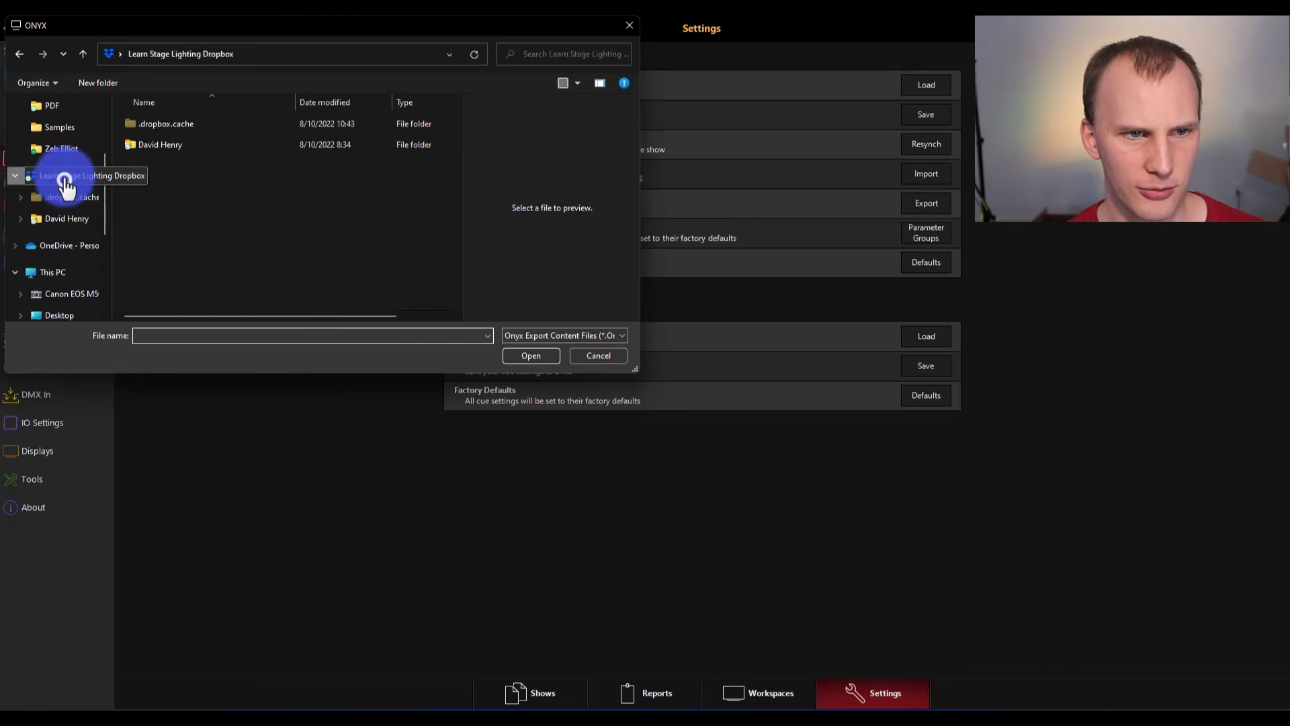
pyautogui.doubleClick(154, 163)
pyautogui.doubleClick(154, 151)
pyautogui.doubleClick(178, 236)
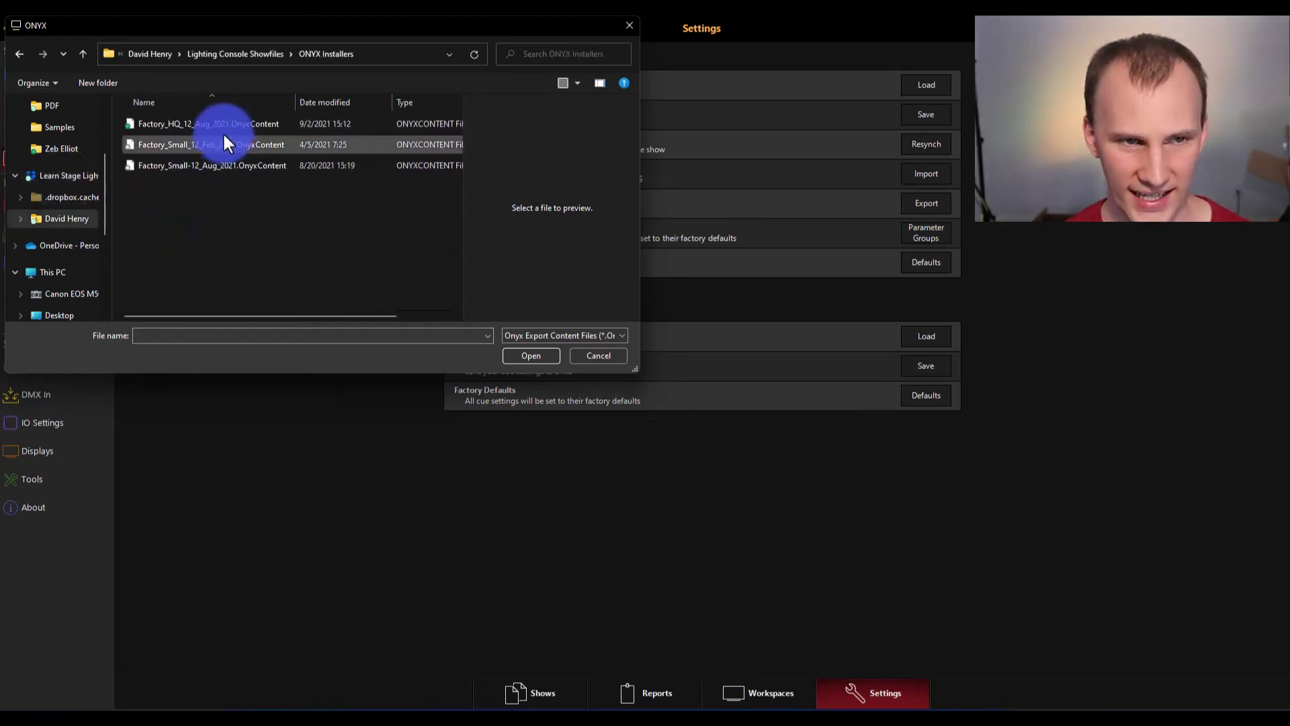
pyautogui.click(225, 131)
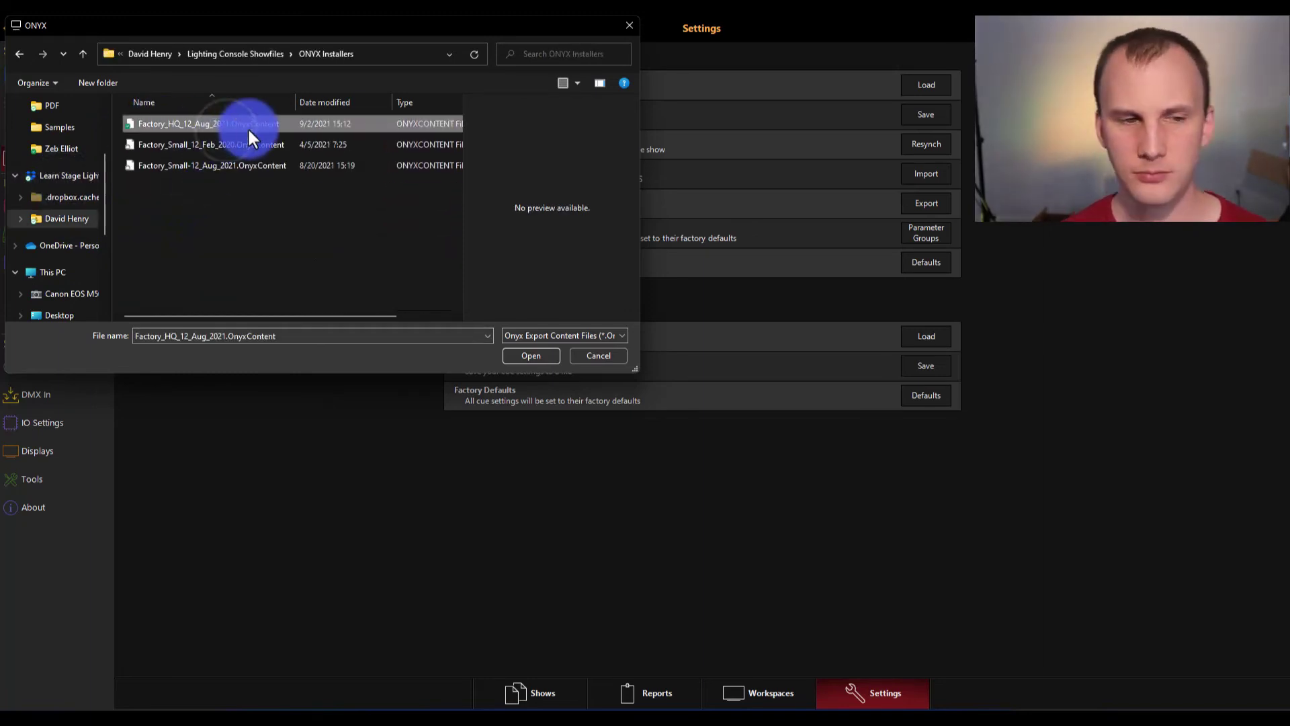
pyautogui.doubleClick(247, 127)
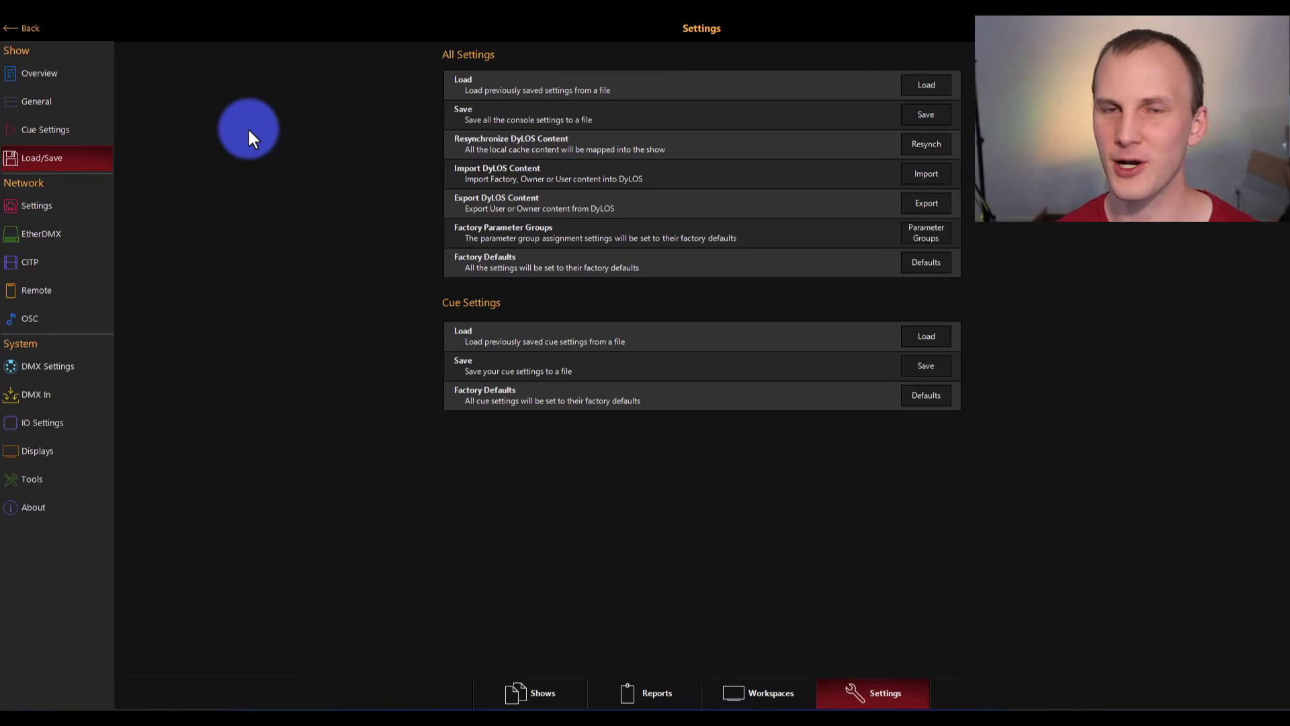
# Return to the main view, then choose New under Show Tasks and confirm Yes.
pyautogui.click(20, 28)
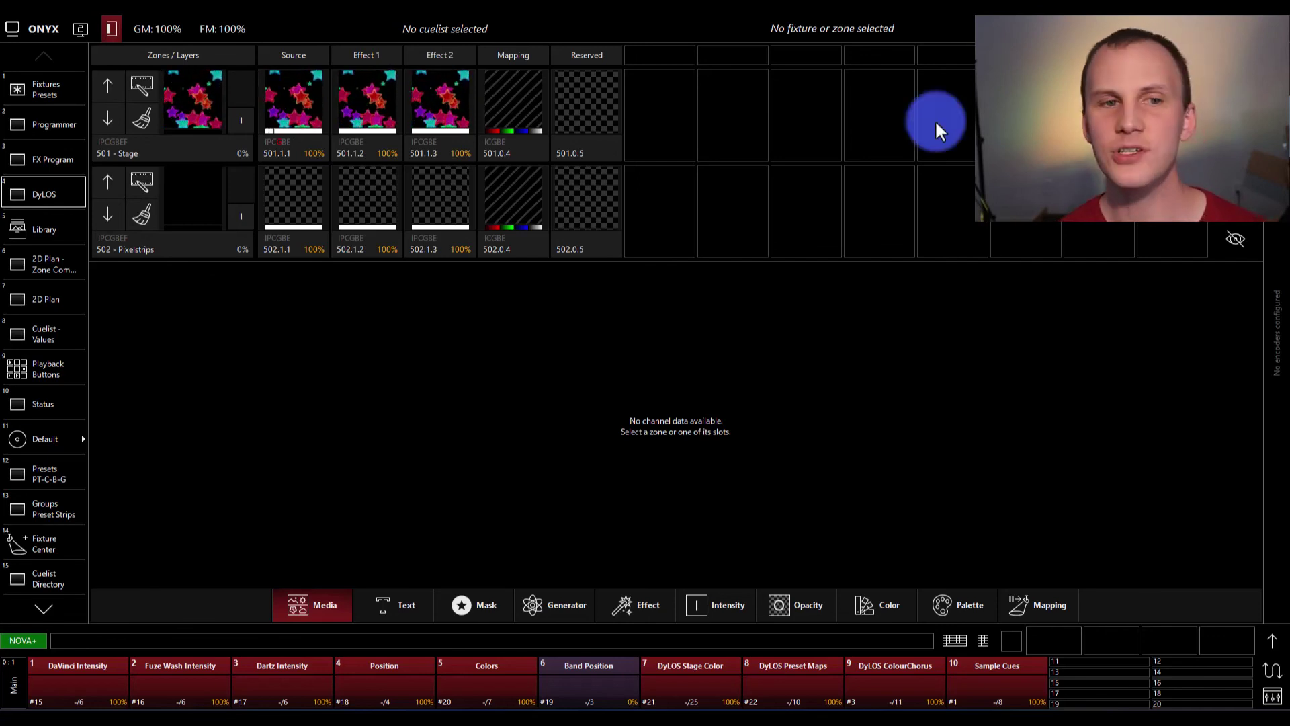
pyautogui.click(547, 418)
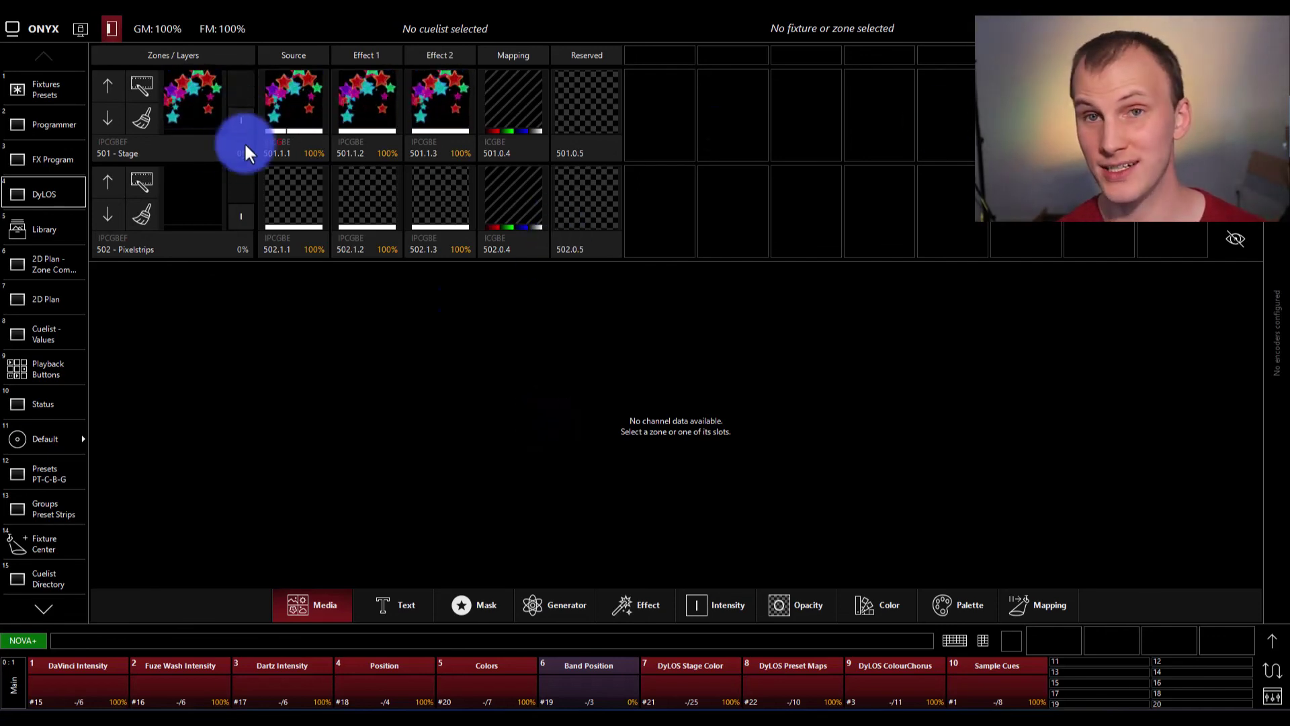
pyautogui.click(27, 26)
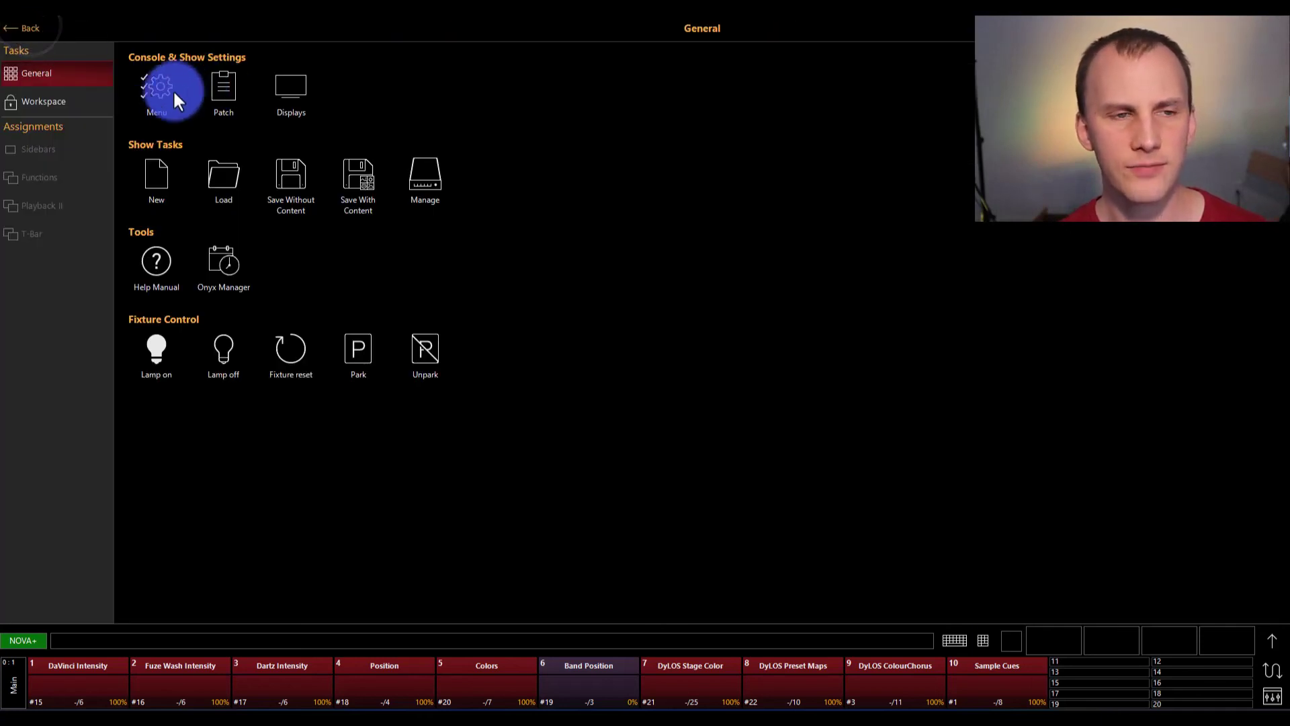
pyautogui.click(165, 180)
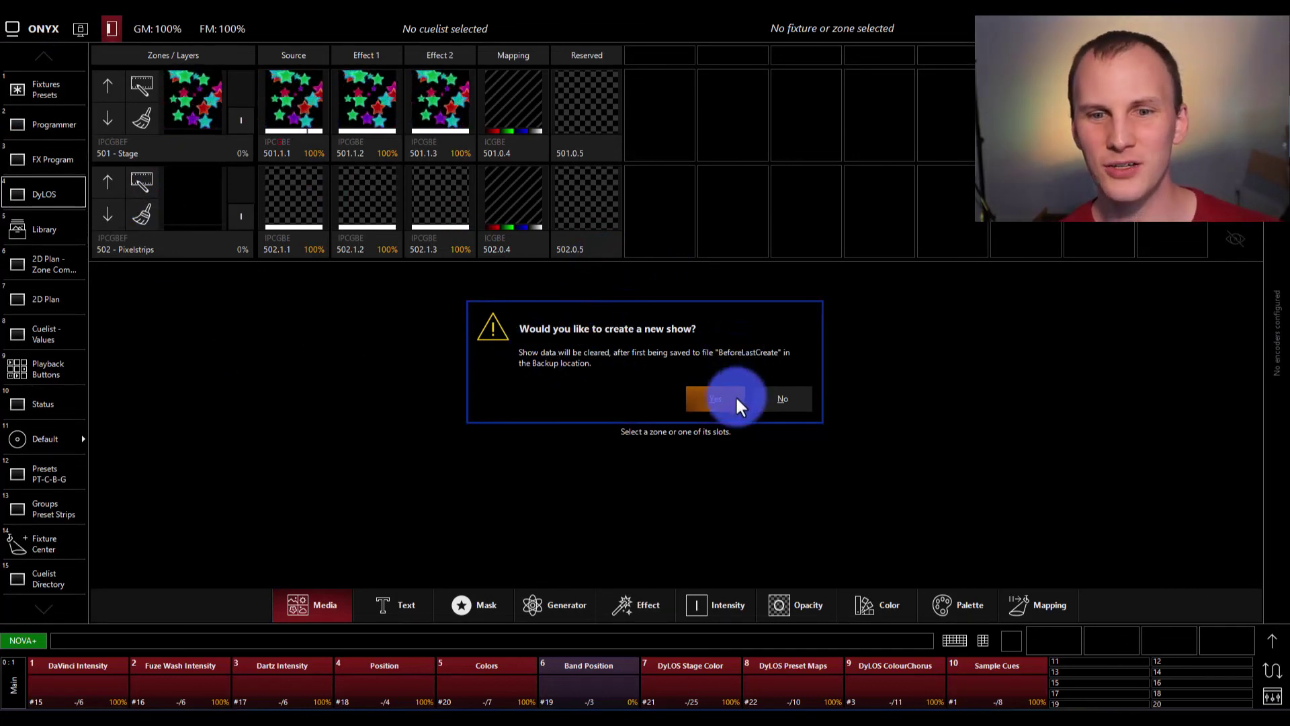
pyautogui.click(701, 398)
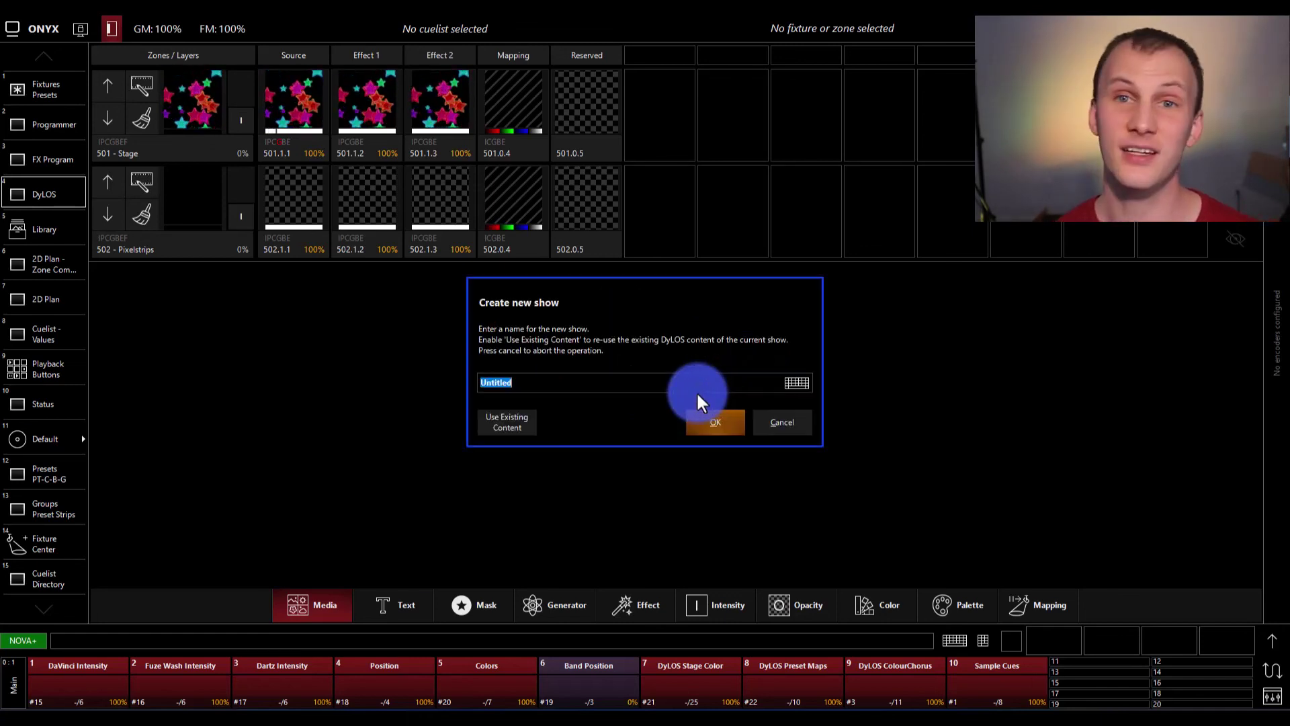